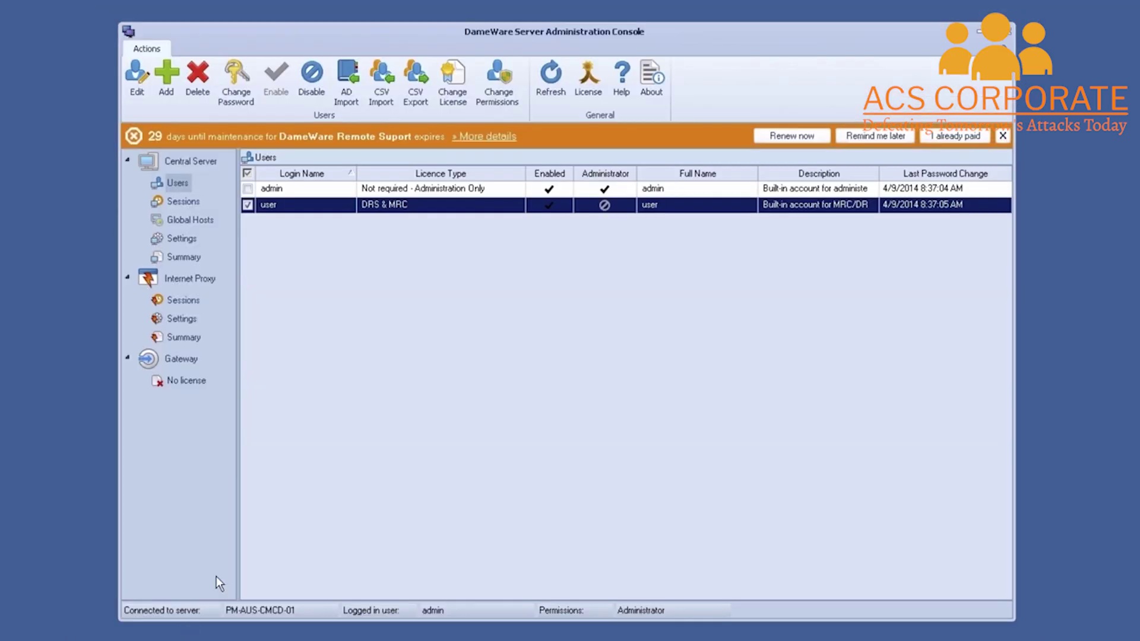
# Open the user account's settings for review and cancel without saving changes
pyautogui.click(141, 91)
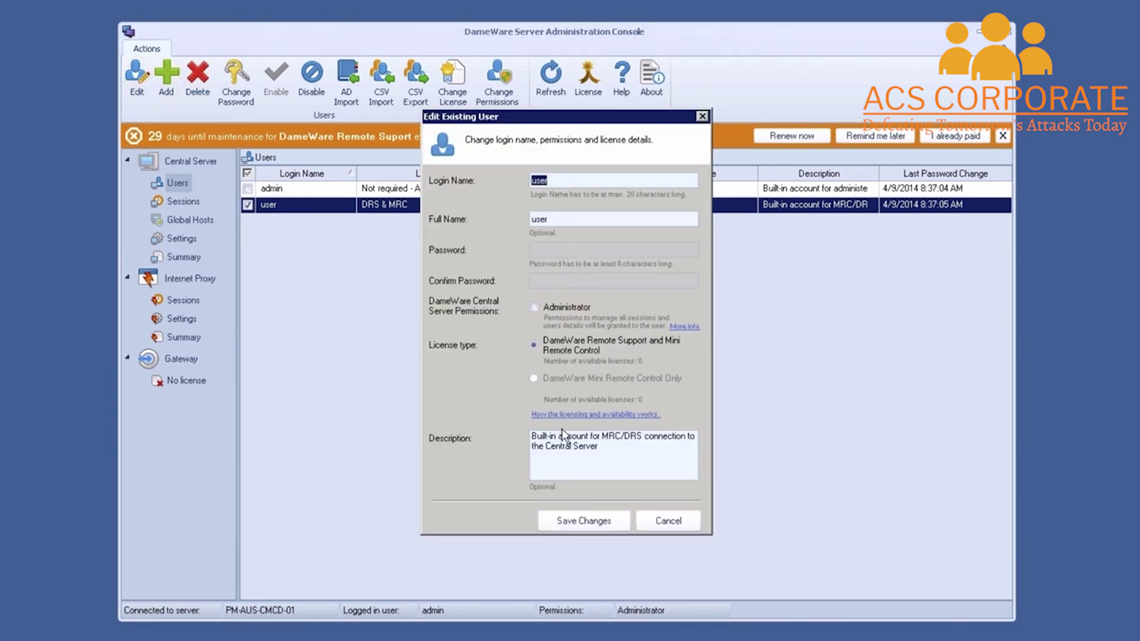
pyautogui.click(669, 523)
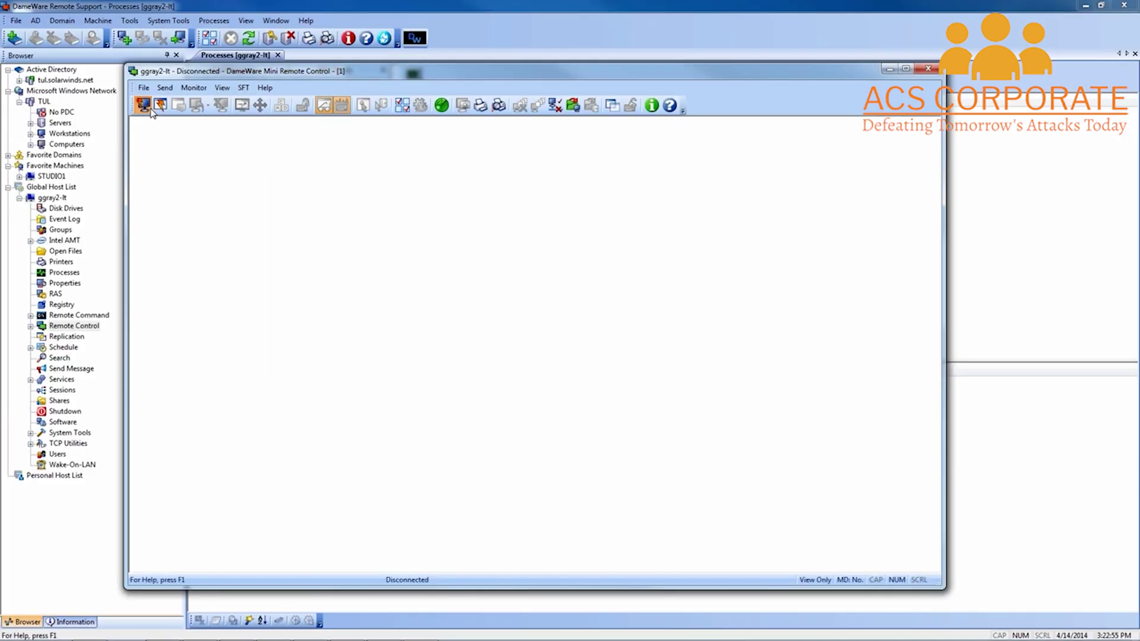
pyautogui.click(145, 107)
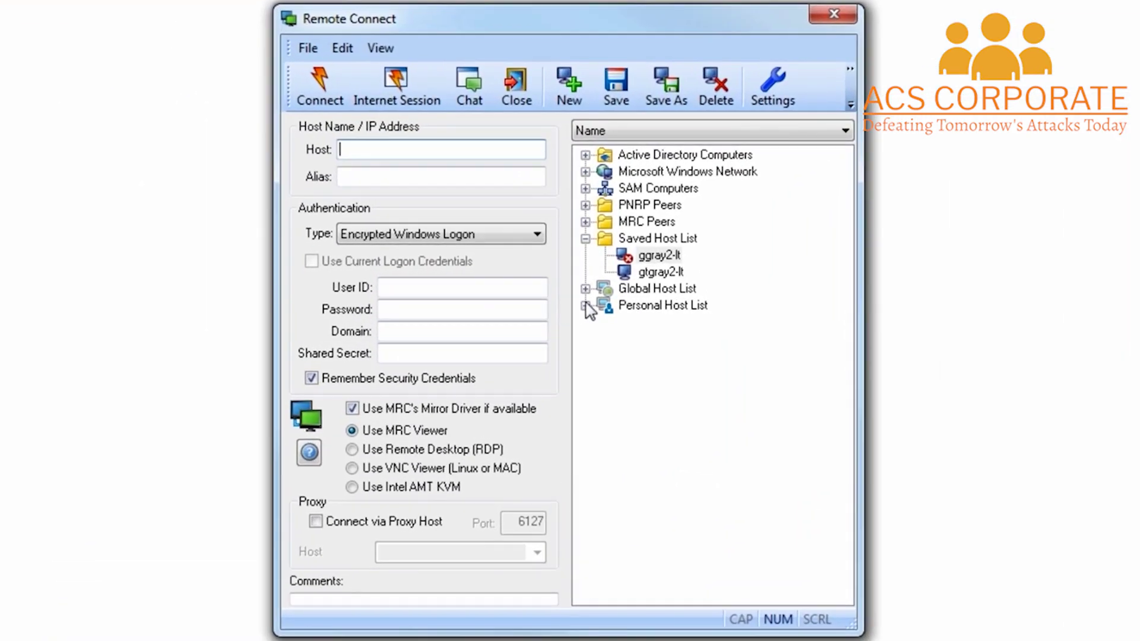
pyautogui.click(585, 289)
pyautogui.click(657, 306)
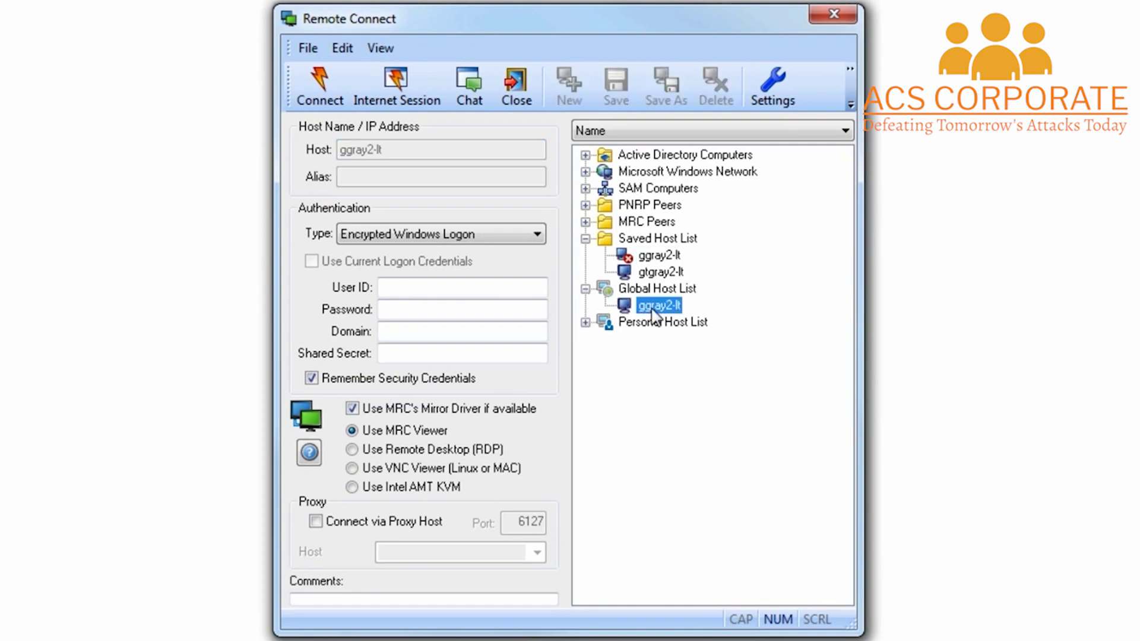
# Enter the Windows logon user ID, the password, and the tul domain
pyautogui.click(433, 291)
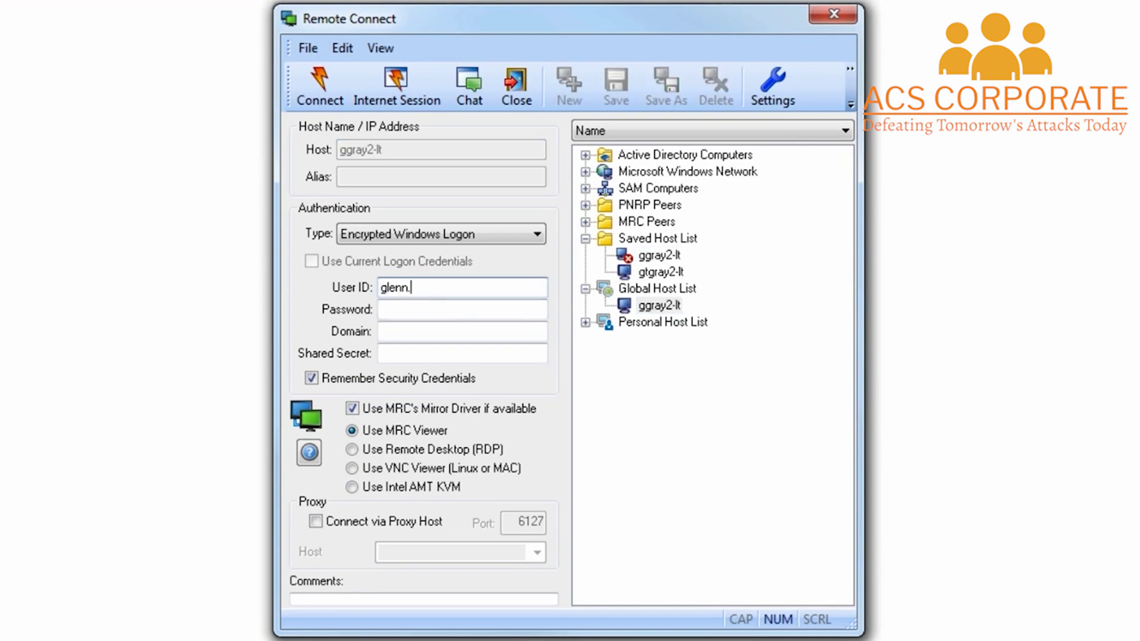
pyautogui.press('Tab')
pyautogui.write('••••••••••')
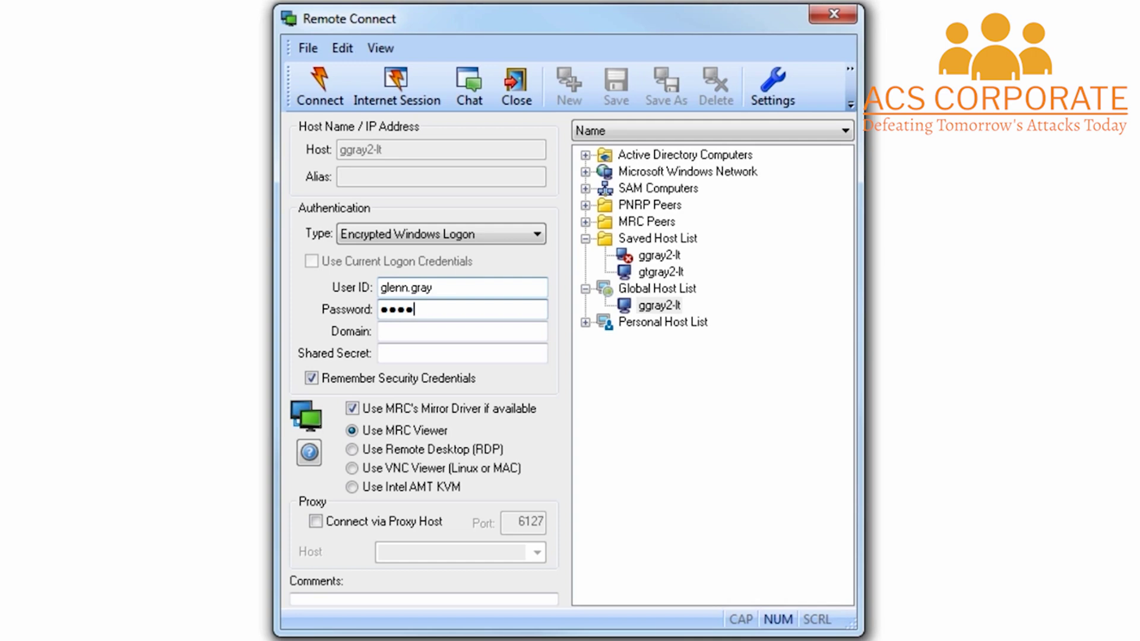
pyautogui.press('Tab')
pyautogui.write('tu')
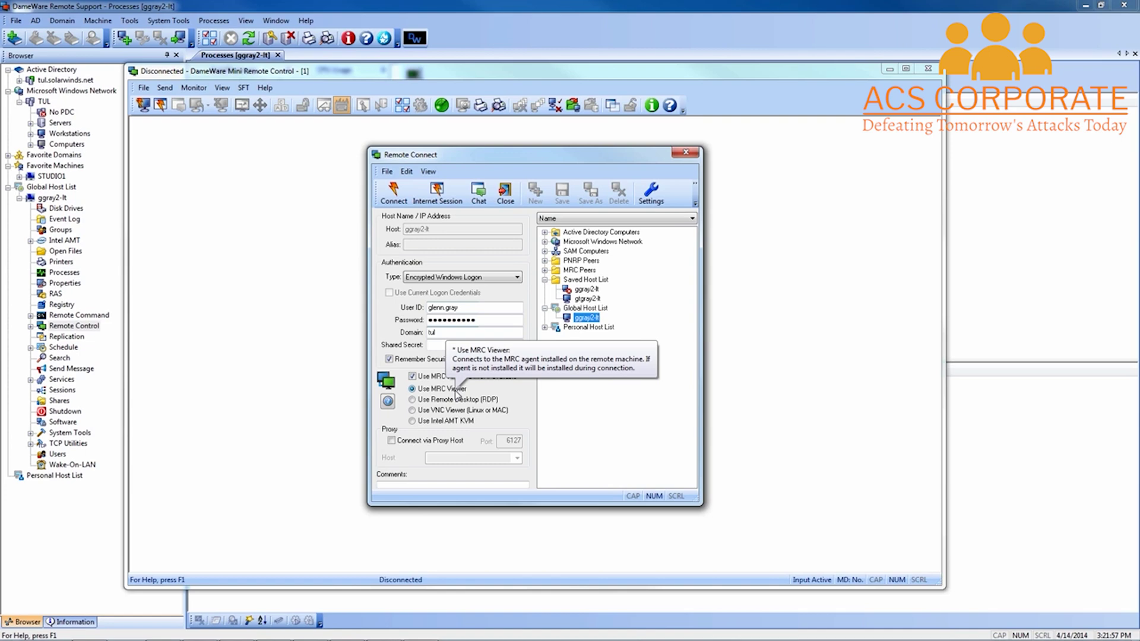
pyautogui.click(394, 193)
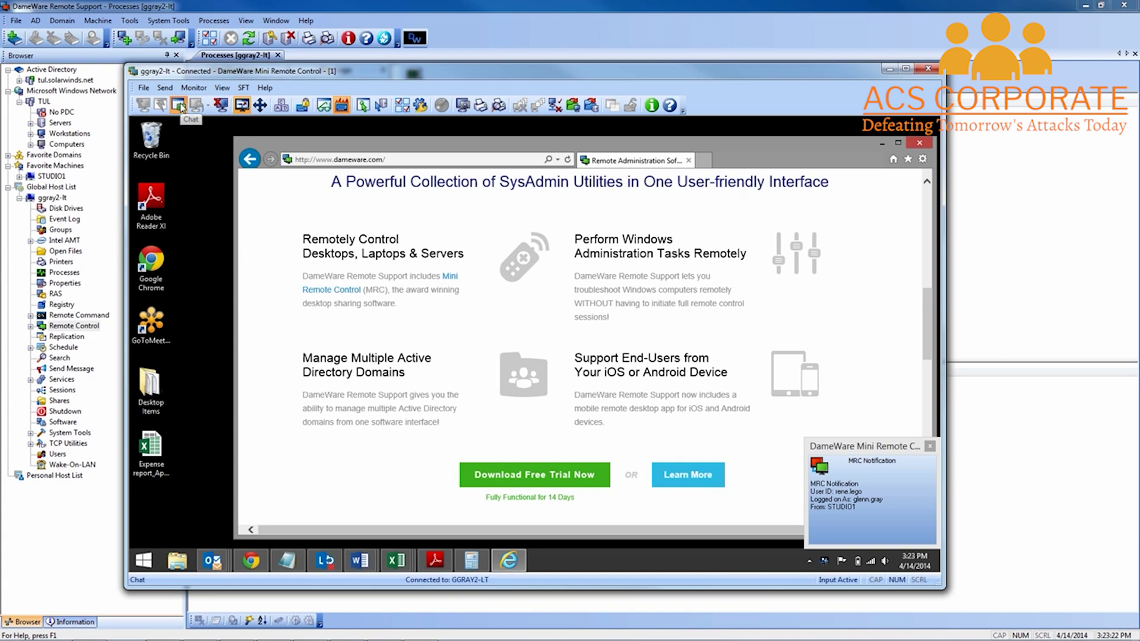
pyautogui.click(179, 106)
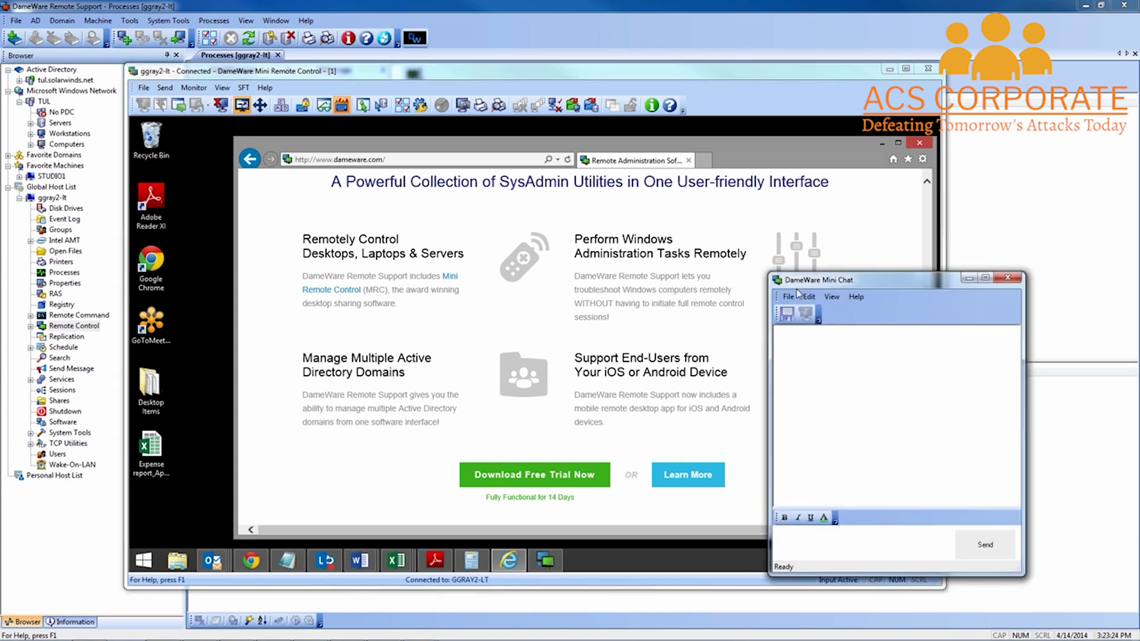
pyautogui.click(1008, 277)
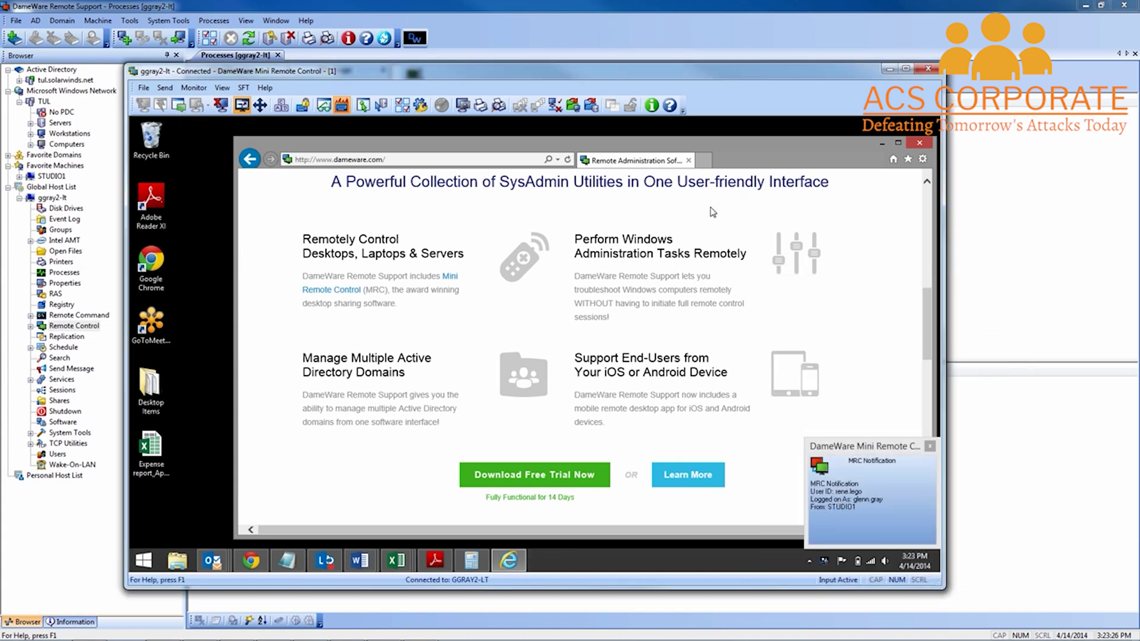
pyautogui.click(572, 105)
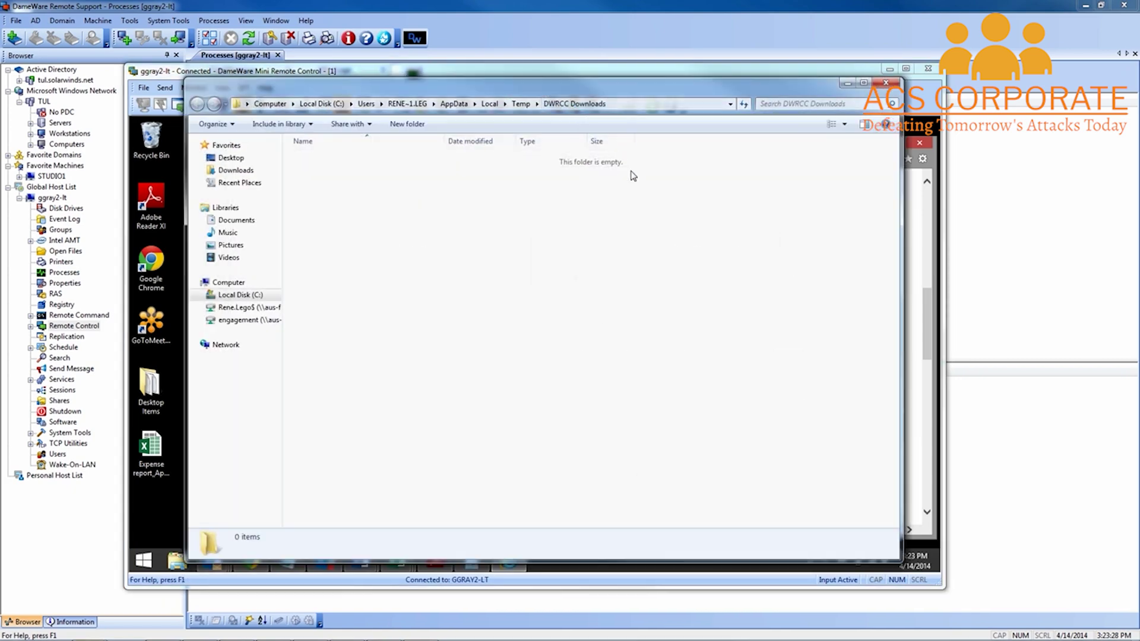
pyautogui.click(886, 83)
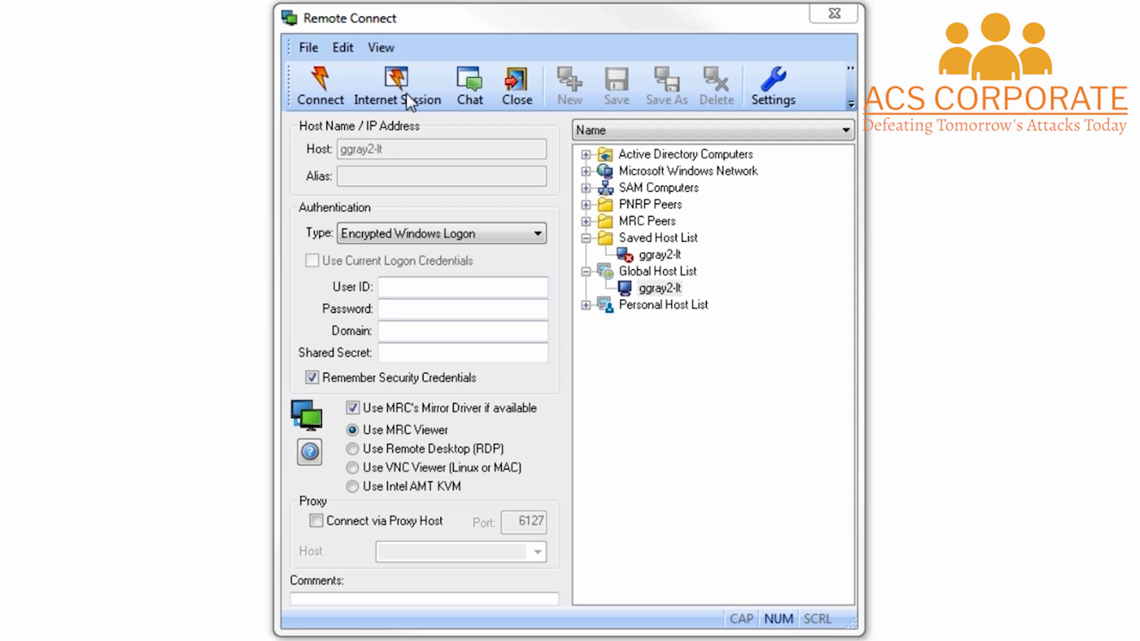
# Create a default-named Internet Session, e-mail its link, and allow the browser to launch the agent
pyautogui.click(406, 94)
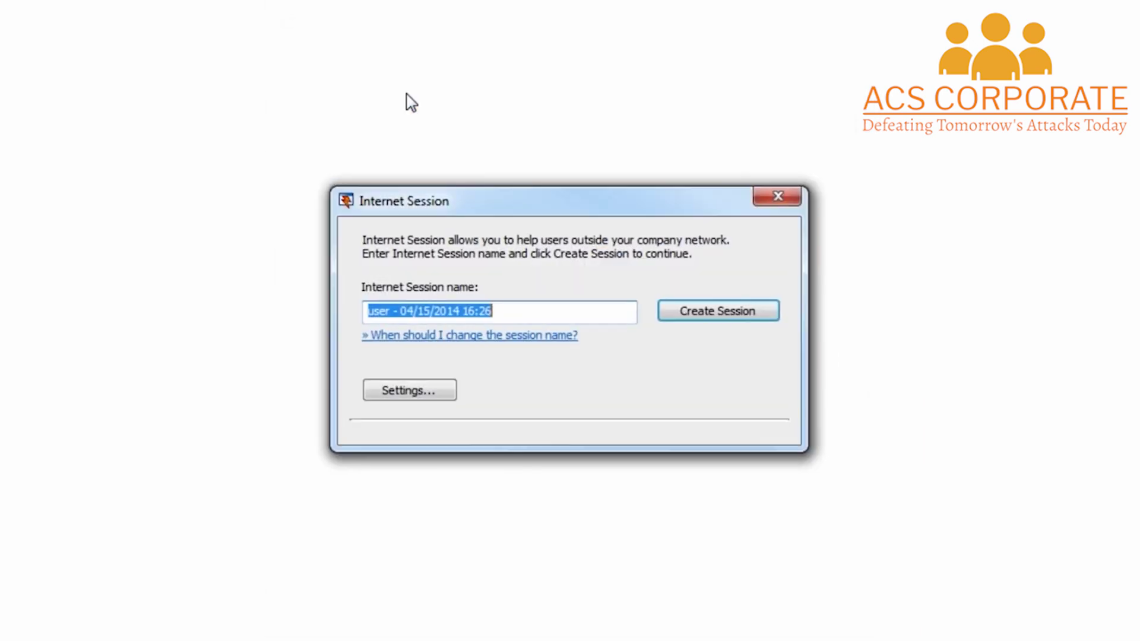
pyautogui.click(713, 314)
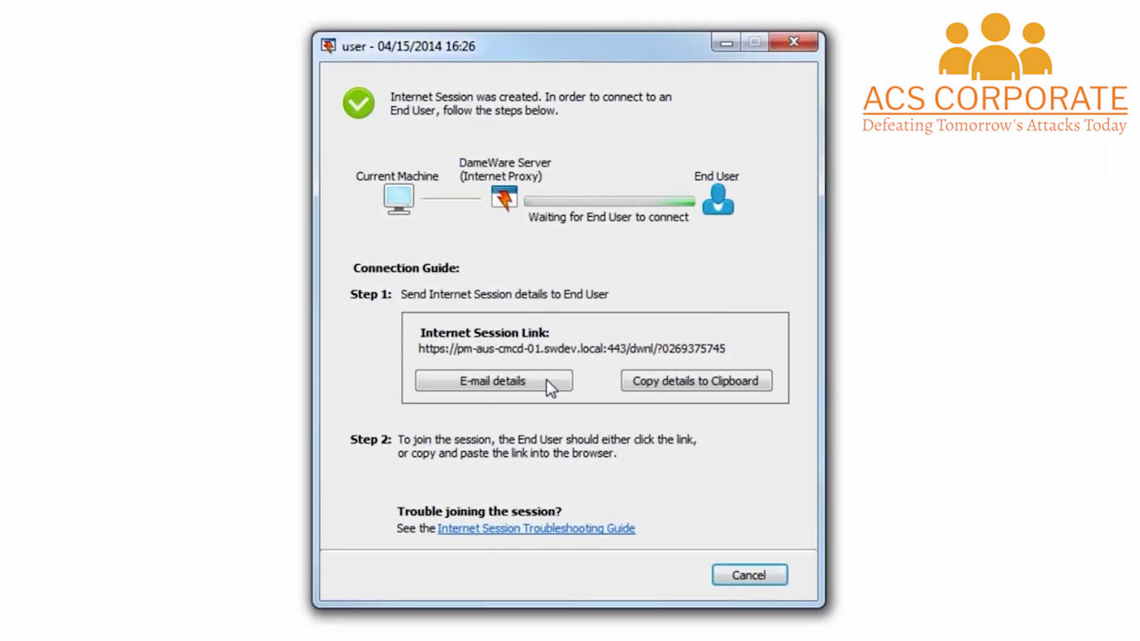
pyautogui.click(525, 390)
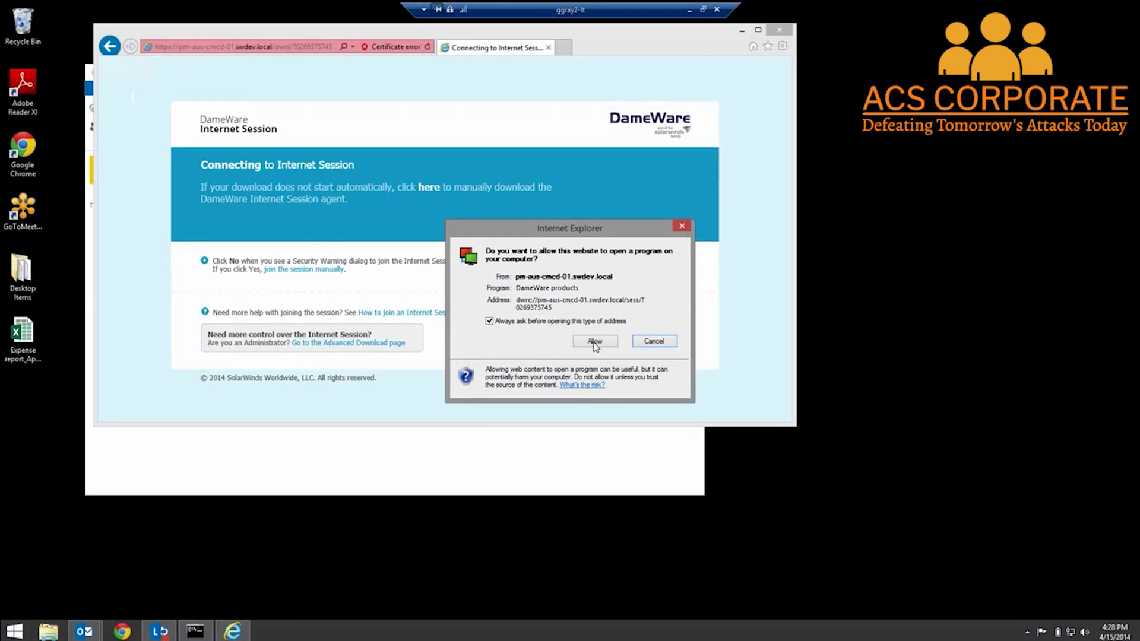
pyautogui.click(595, 342)
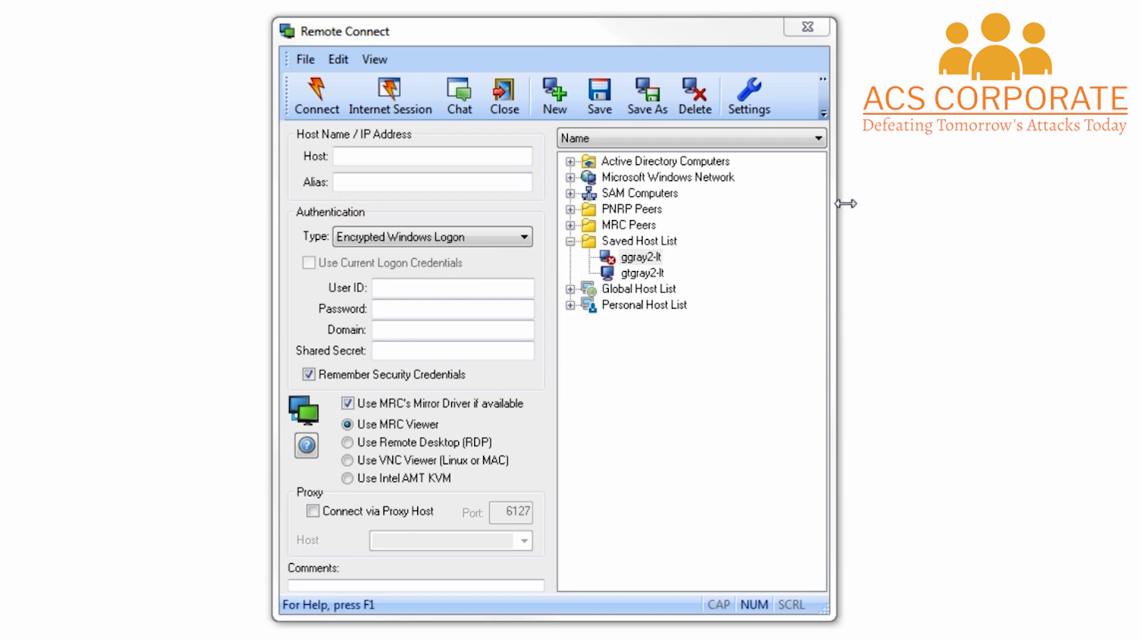
pyautogui.click(643, 273)
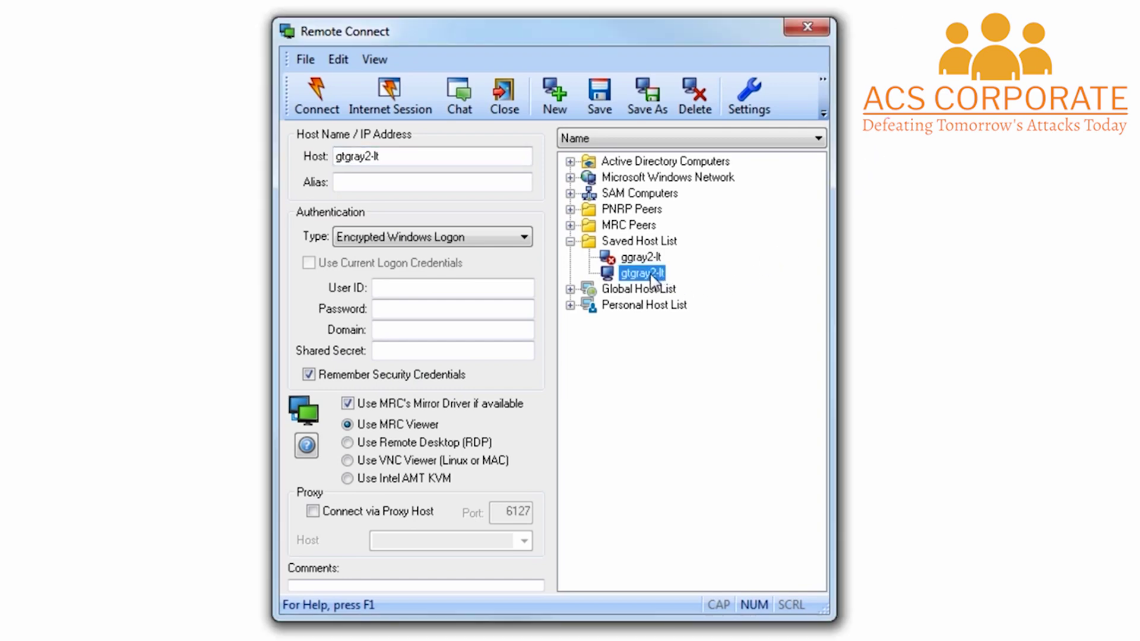
pyautogui.click(390, 462)
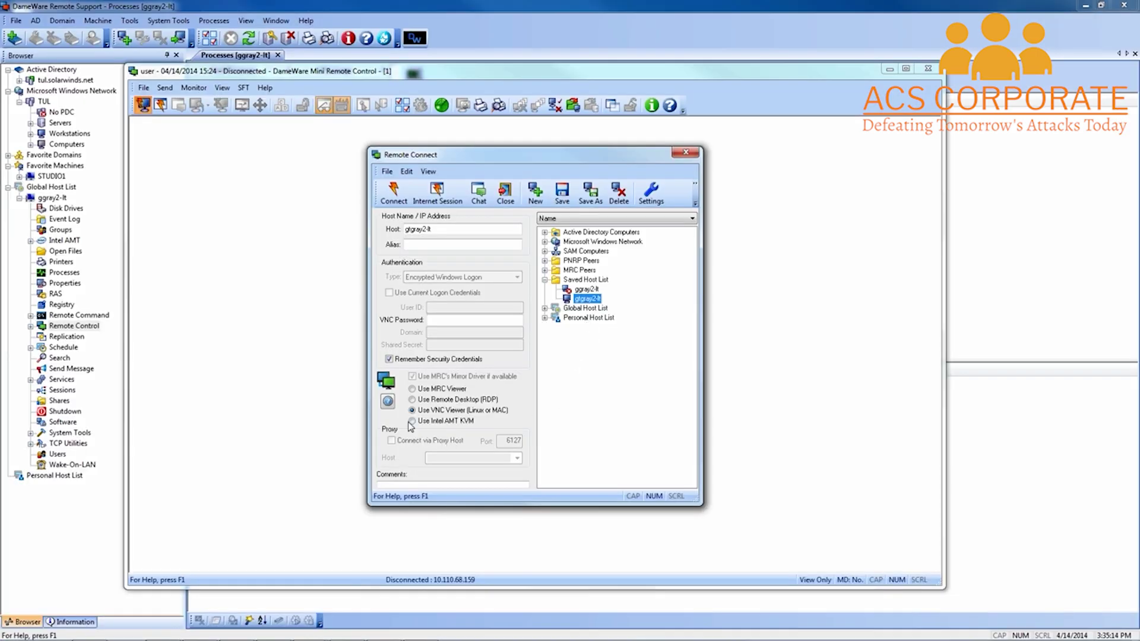
pyautogui.moveTo(409, 425)
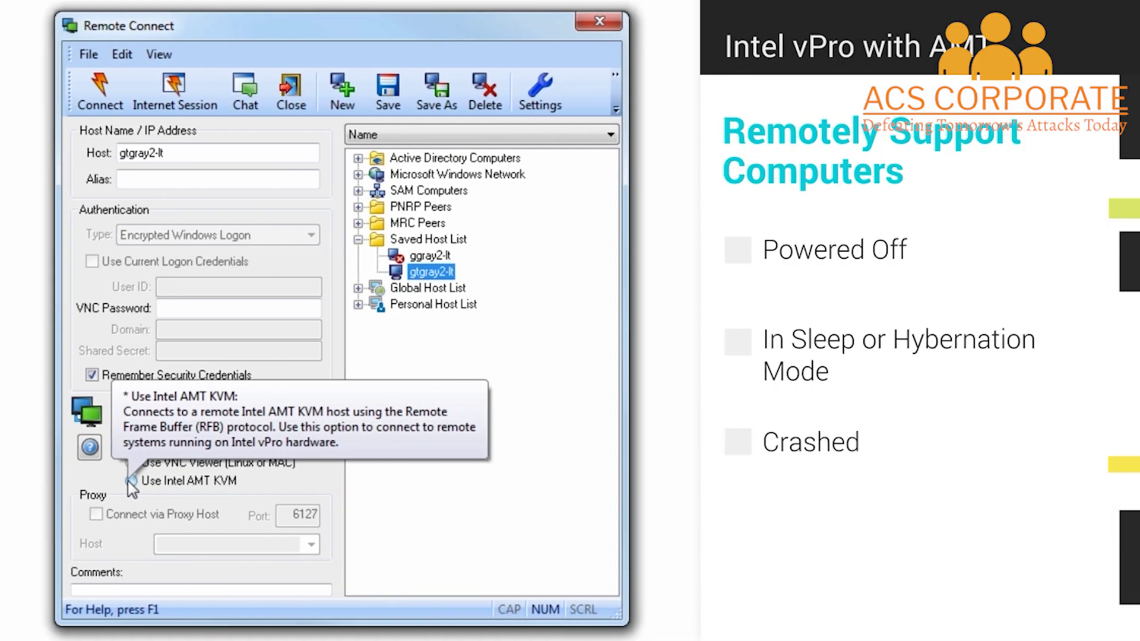
pyautogui.click(130, 481)
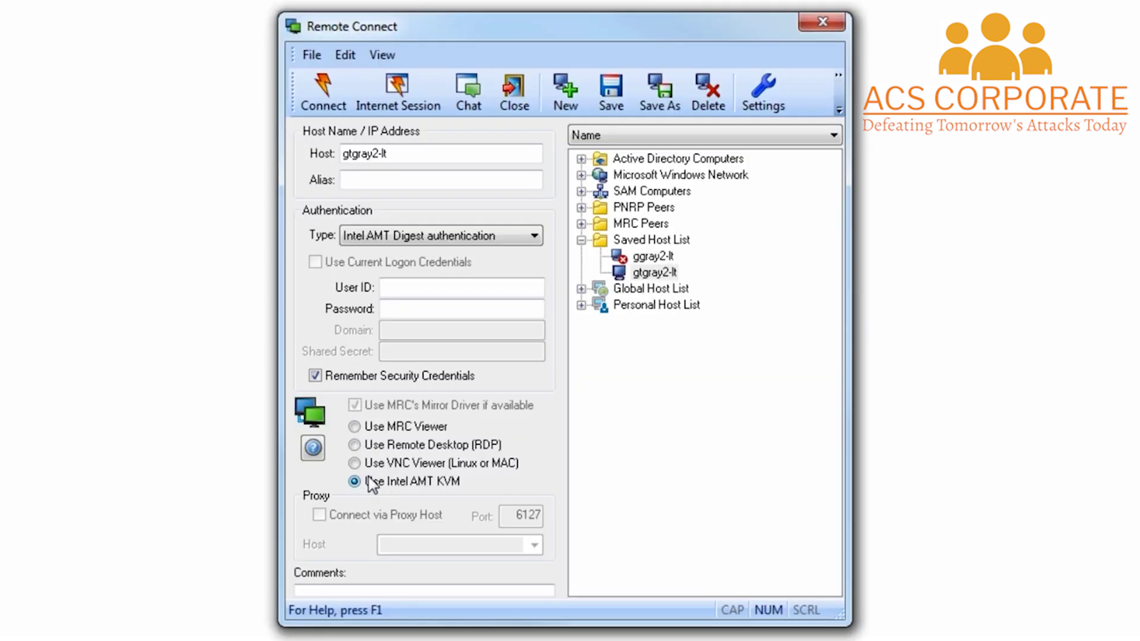
pyautogui.moveTo(354, 445)
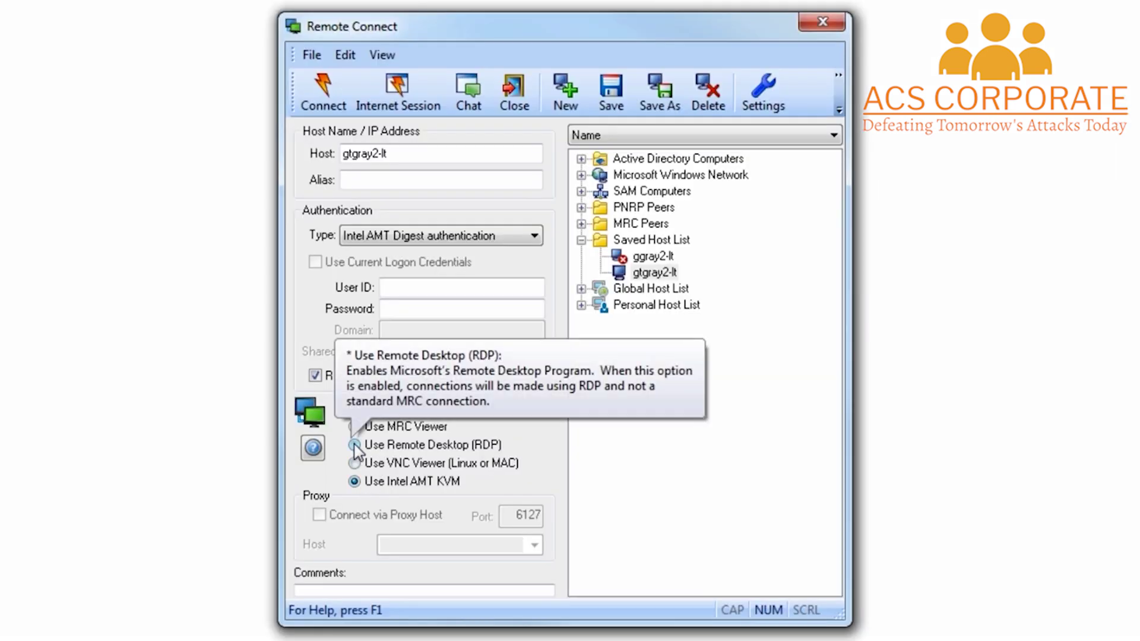
pyautogui.click(354, 445)
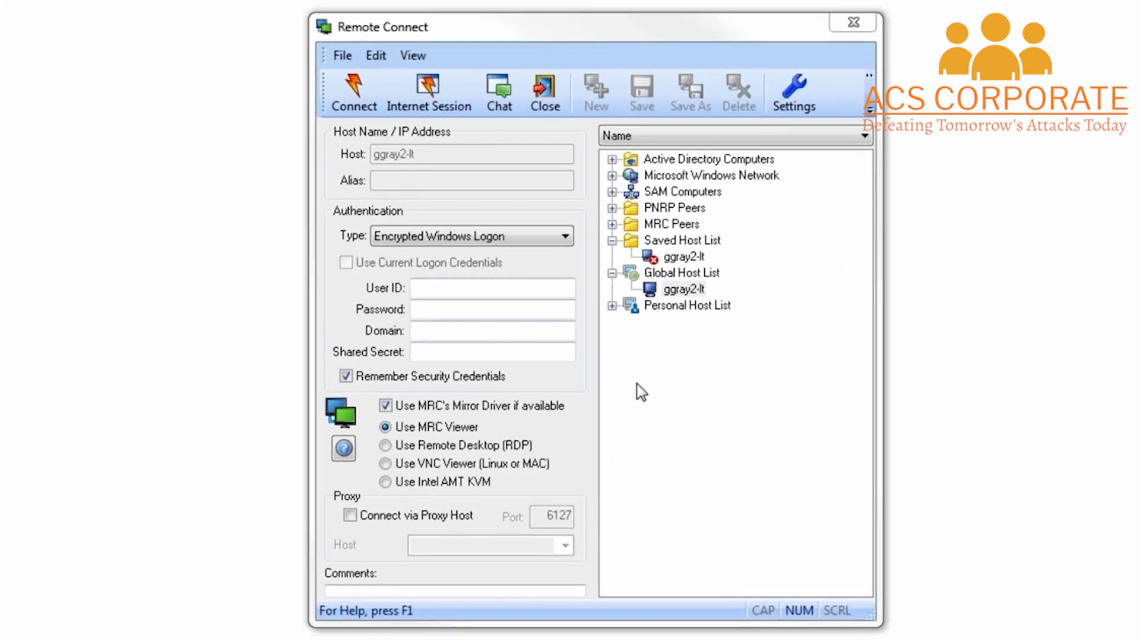
pyautogui.click(801, 96)
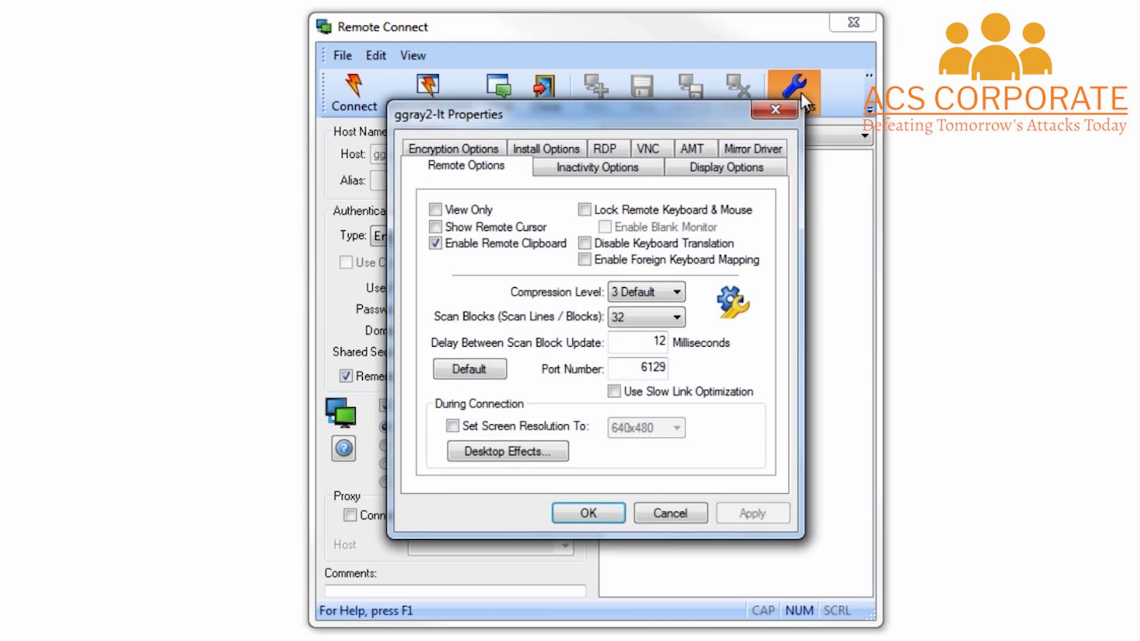
pyautogui.click(464, 155)
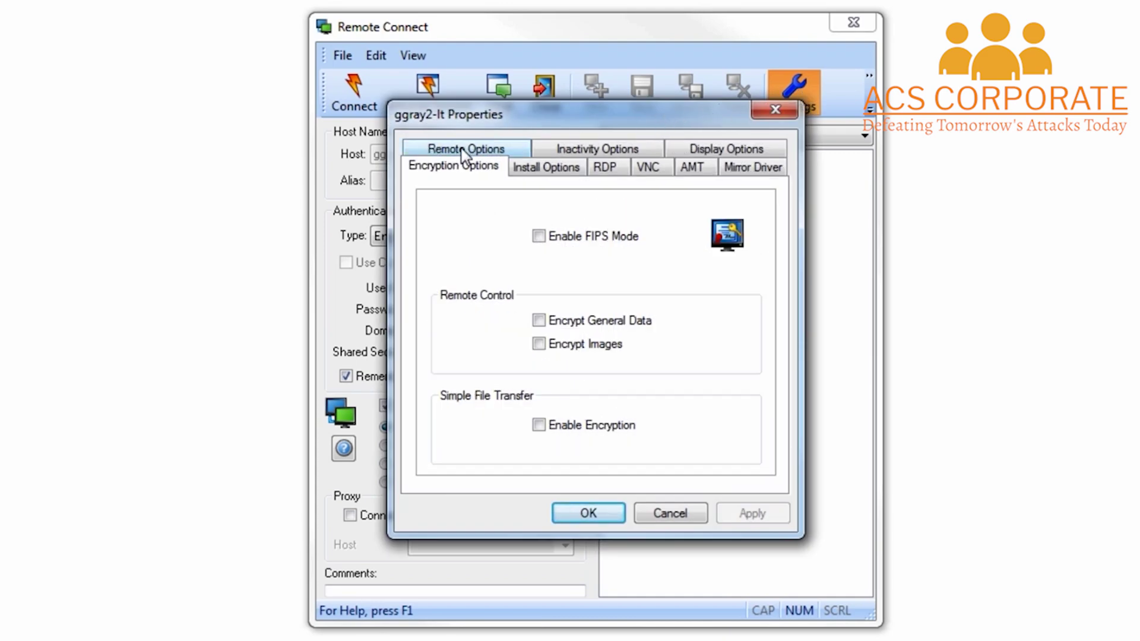
pyautogui.click(538, 238)
pyautogui.click(539, 237)
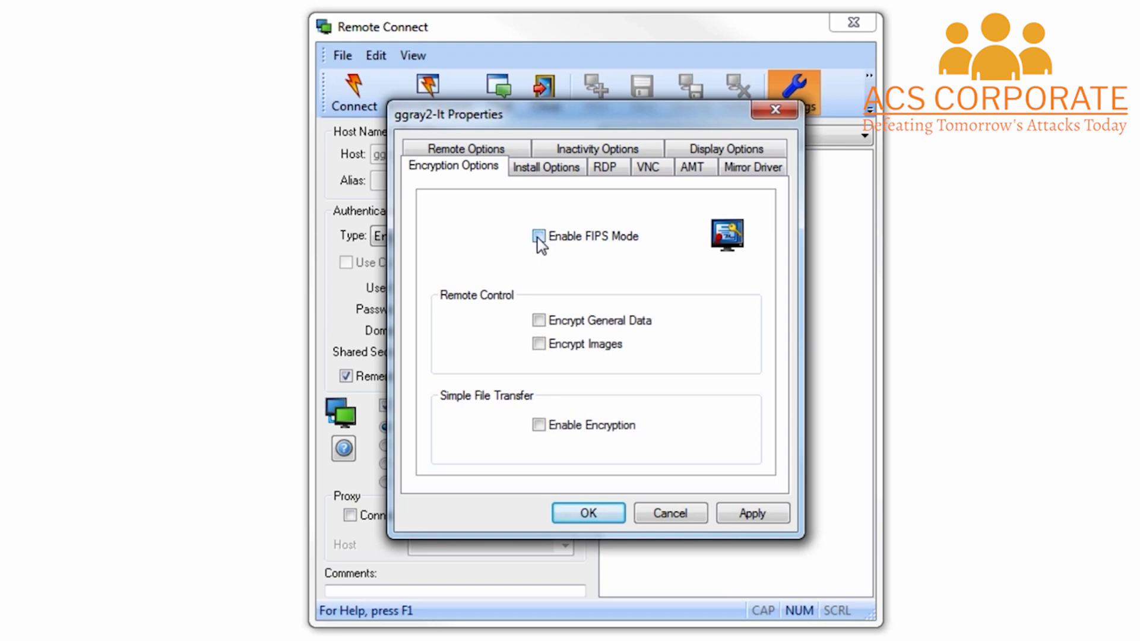
pyautogui.click(539, 322)
pyautogui.click(539, 345)
pyautogui.click(680, 514)
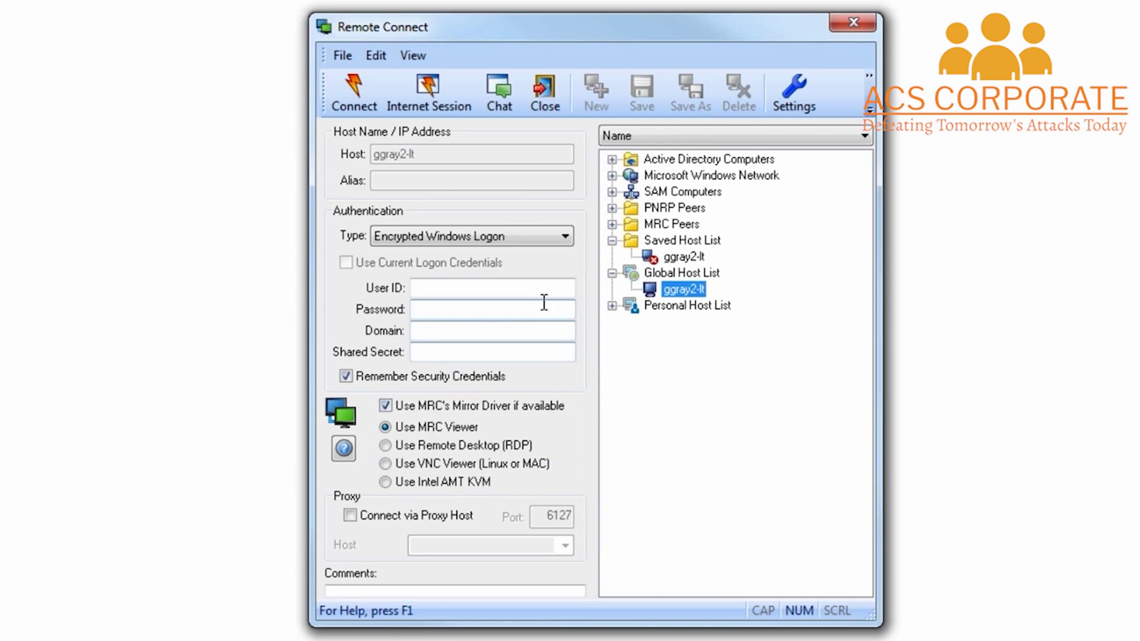
# Change the host's authentication type to Smart Card Logon
pyautogui.click(565, 236)
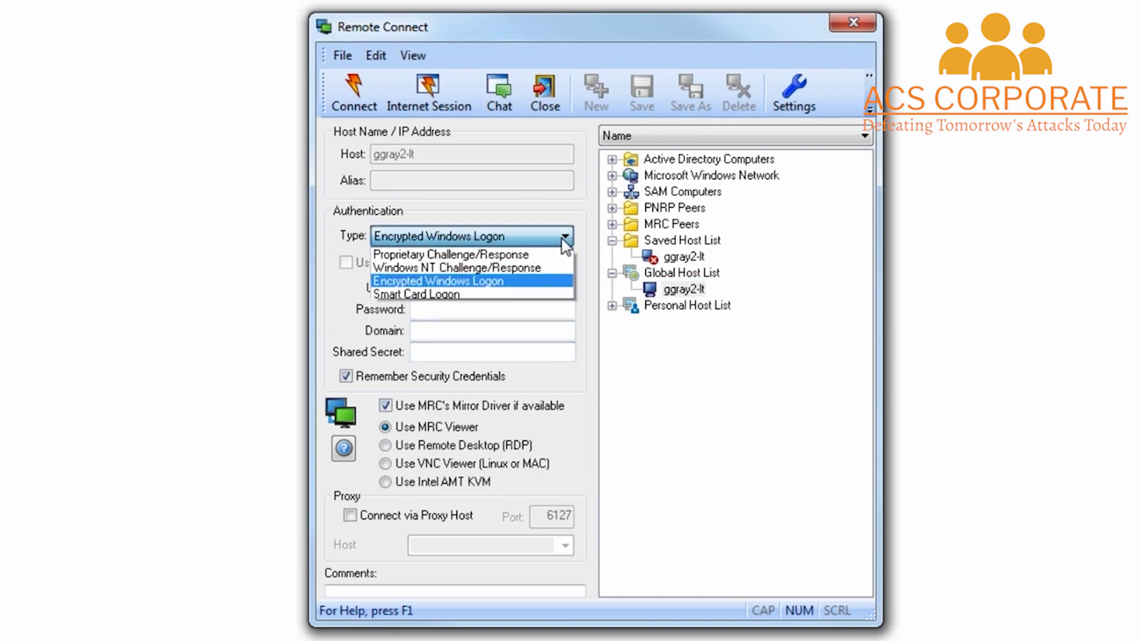
pyautogui.click(475, 295)
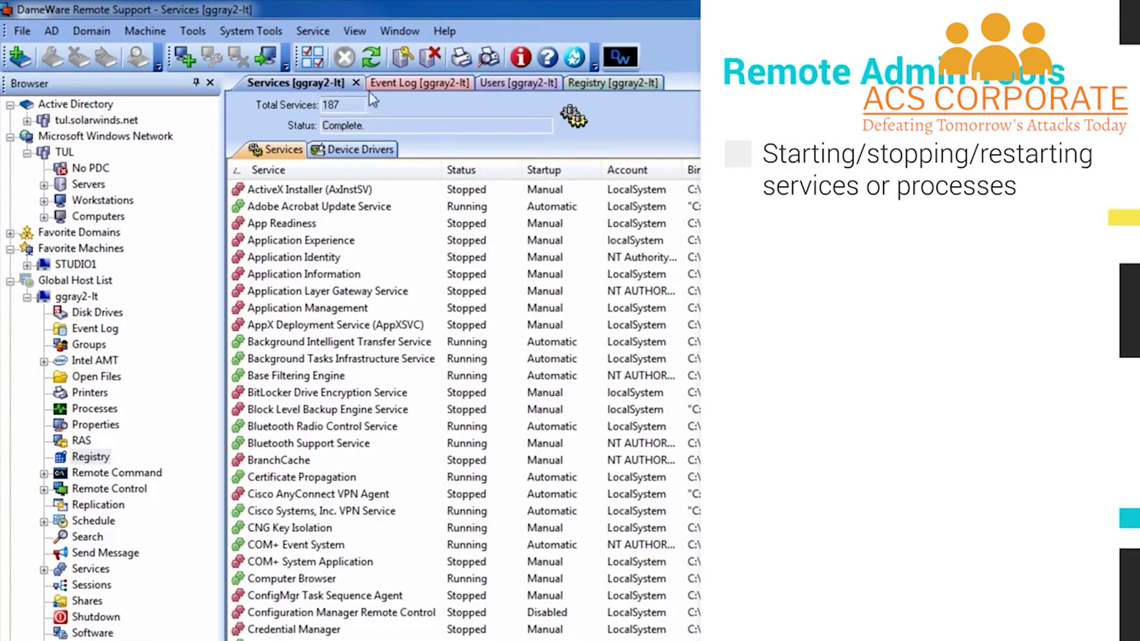
pyautogui.click(410, 84)
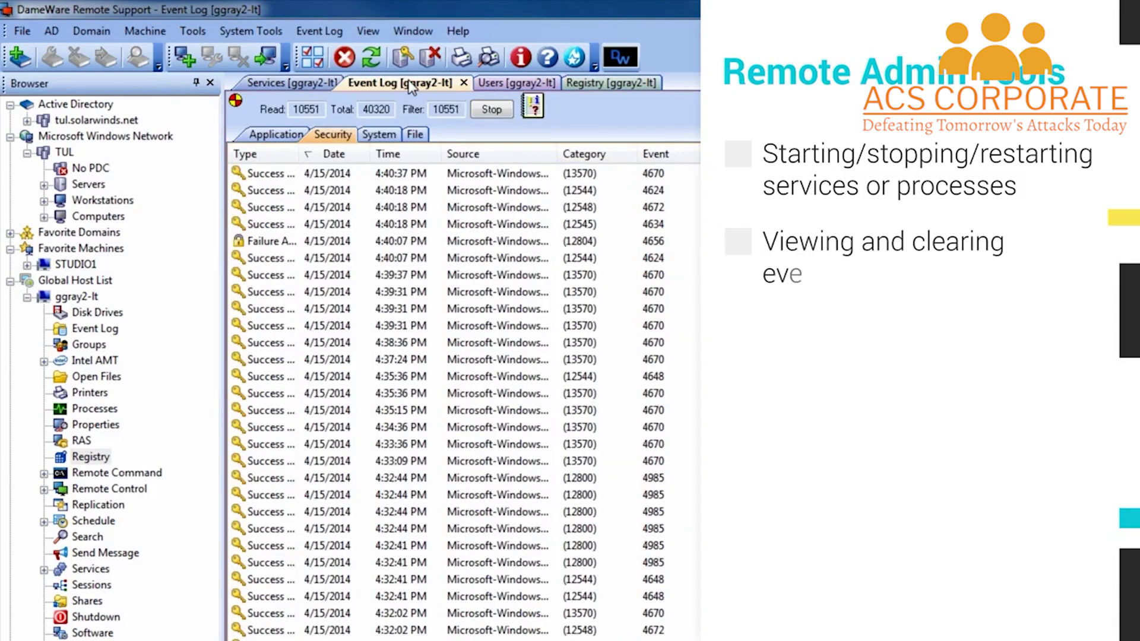
pyautogui.click(510, 89)
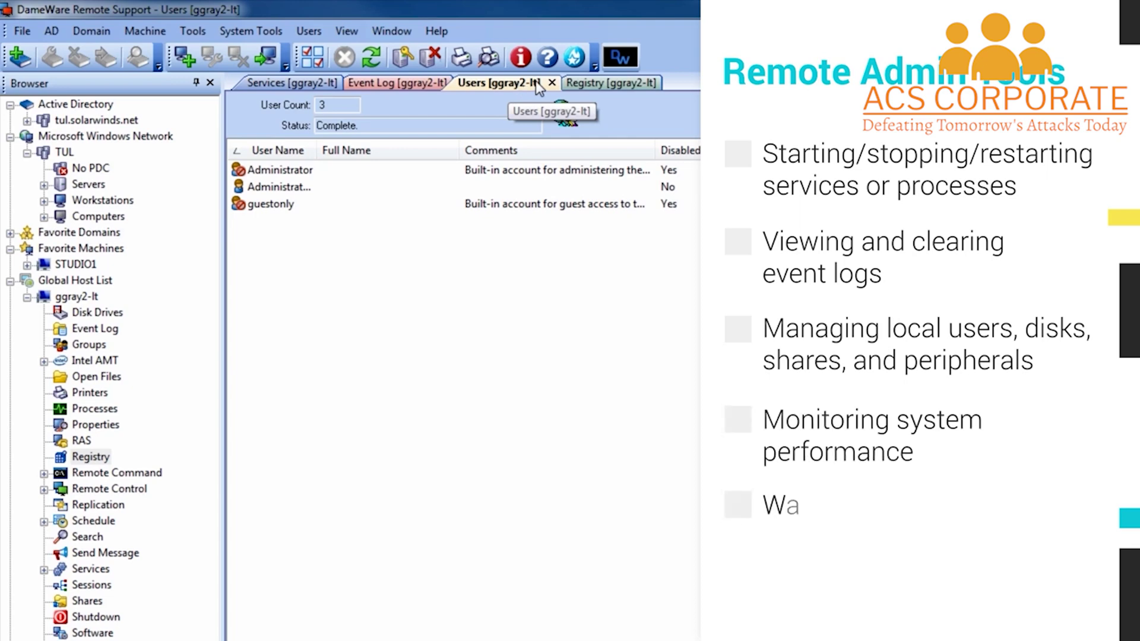
pyautogui.click(617, 84)
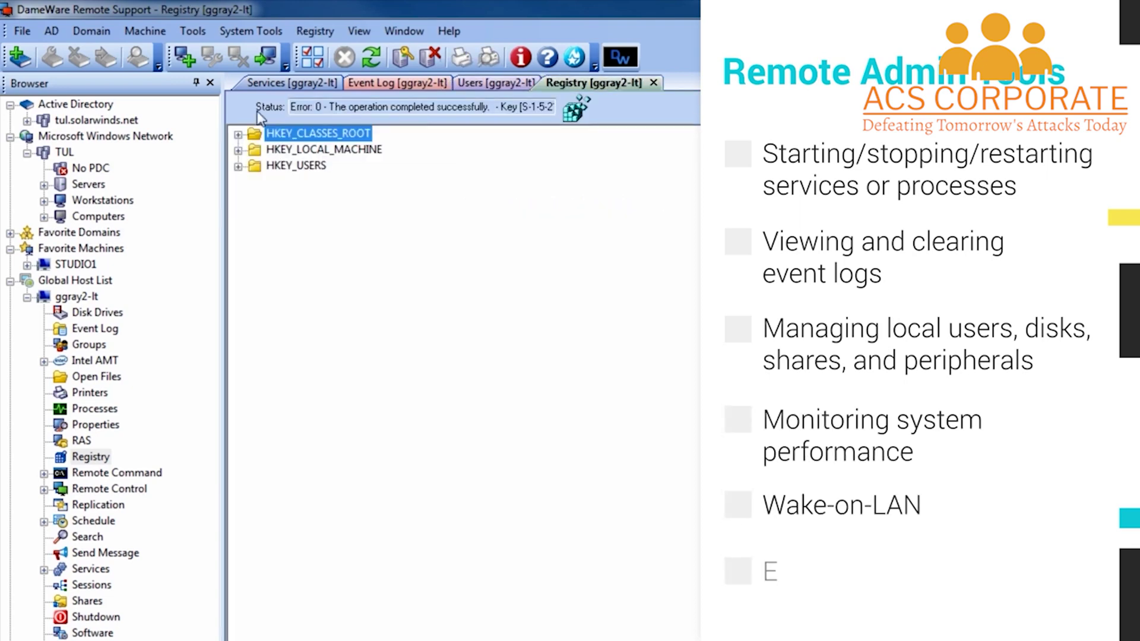
pyautogui.click(237, 150)
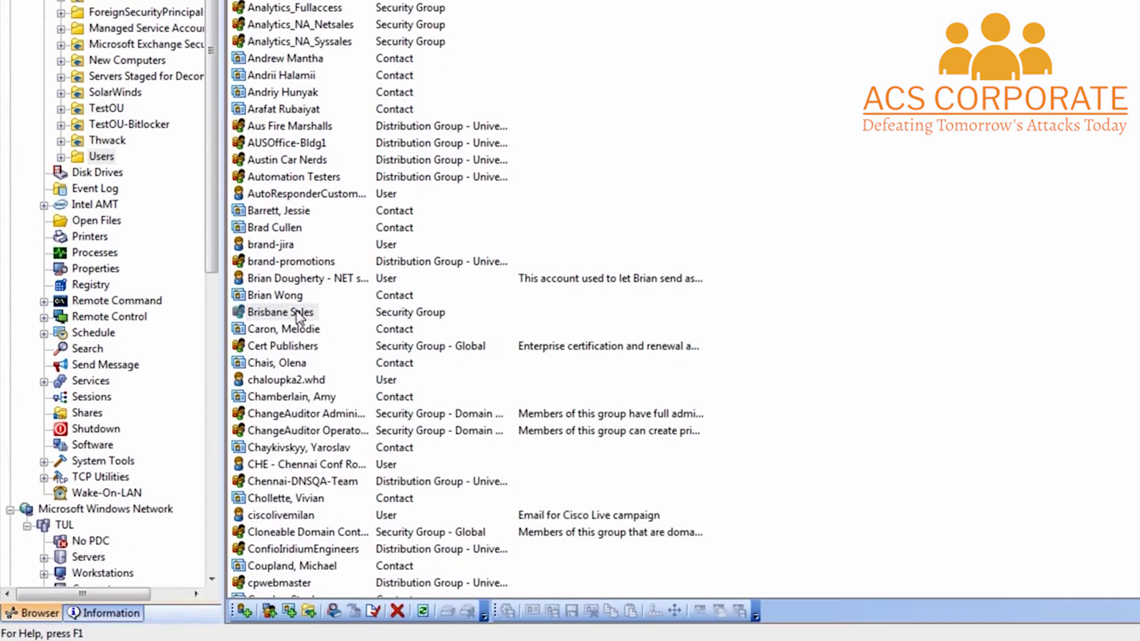
# Browse the Brisbane Sales group's property tabs, cancel, then launch DameWare Exporter via File > Export
pyautogui.click(303, 596)
pyautogui.rightClick(303, 595)
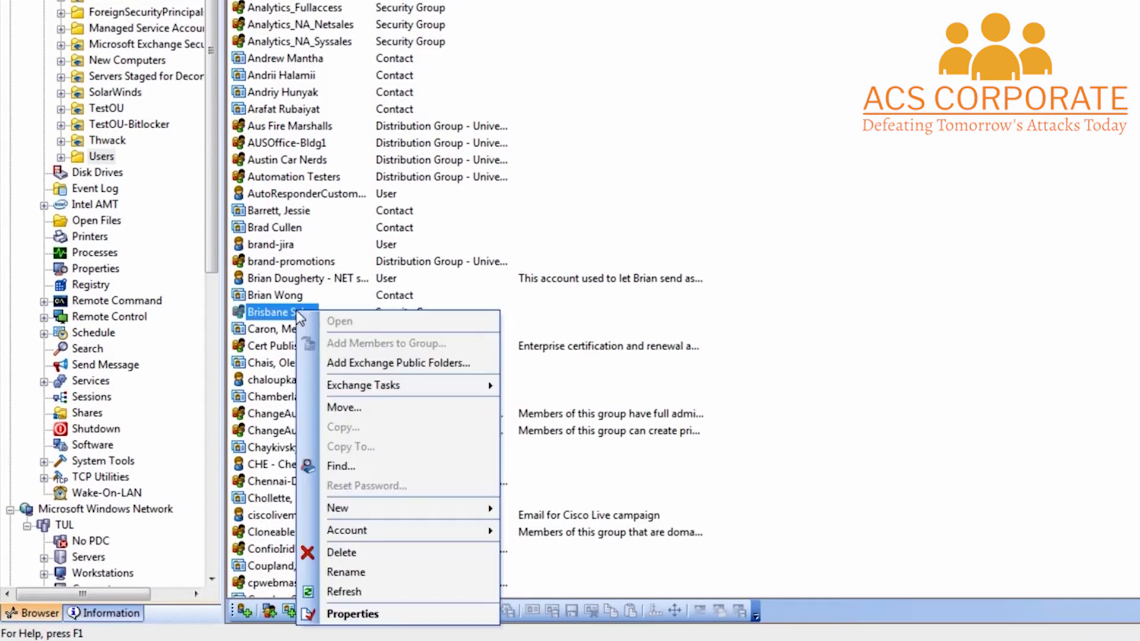
pyautogui.click(354, 613)
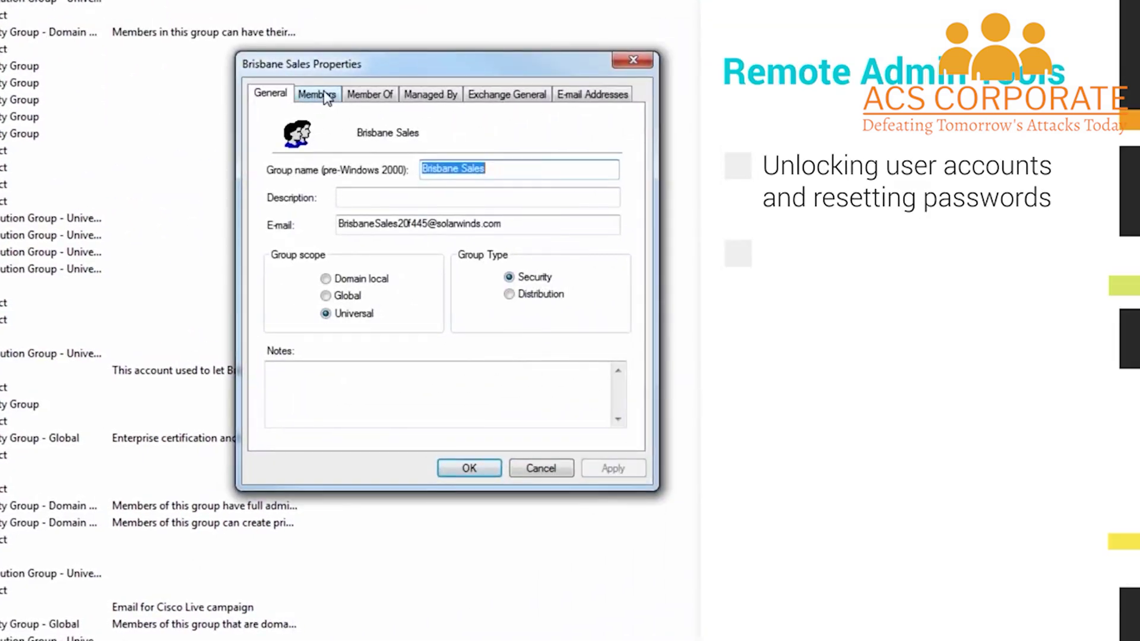
pyautogui.click(327, 96)
pyautogui.click(364, 95)
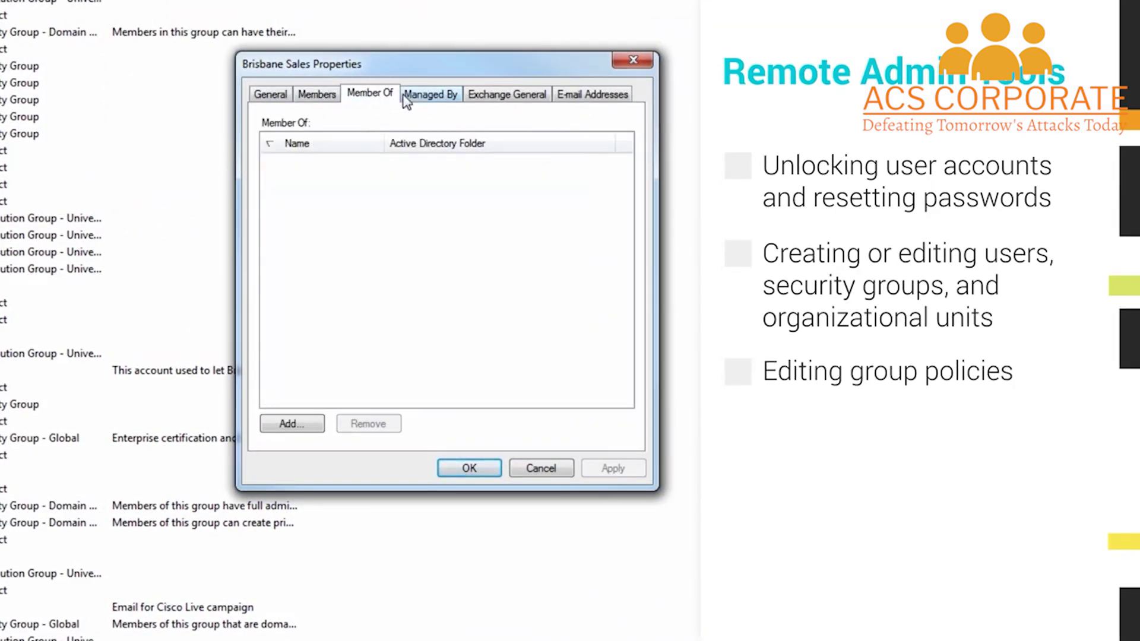
pyautogui.click(430, 95)
pyautogui.click(486, 96)
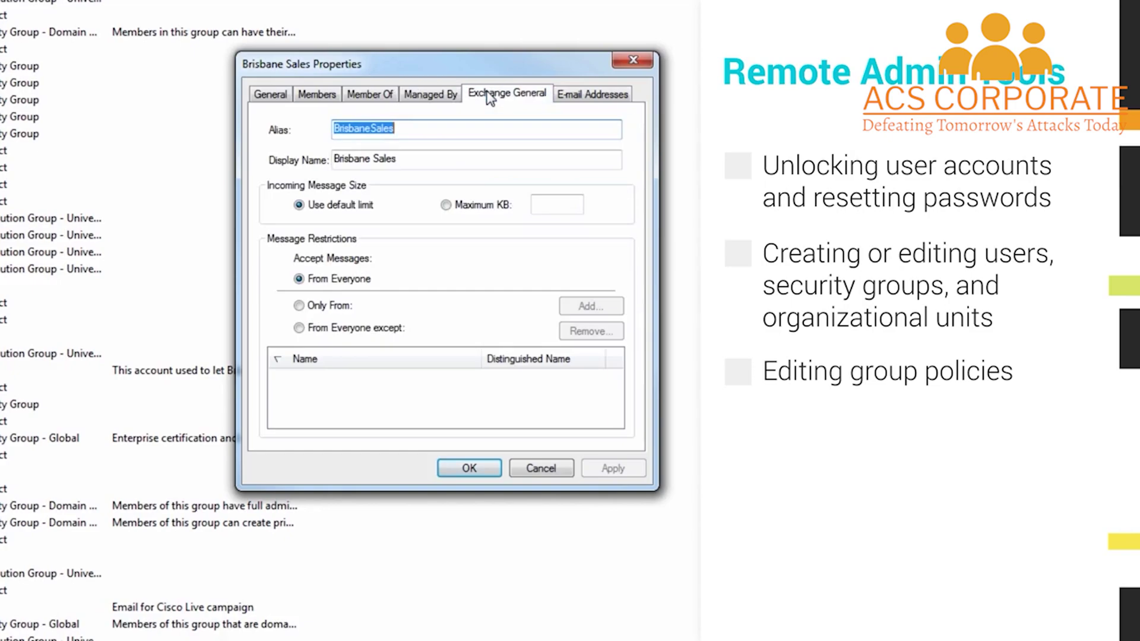
pyautogui.click(269, 96)
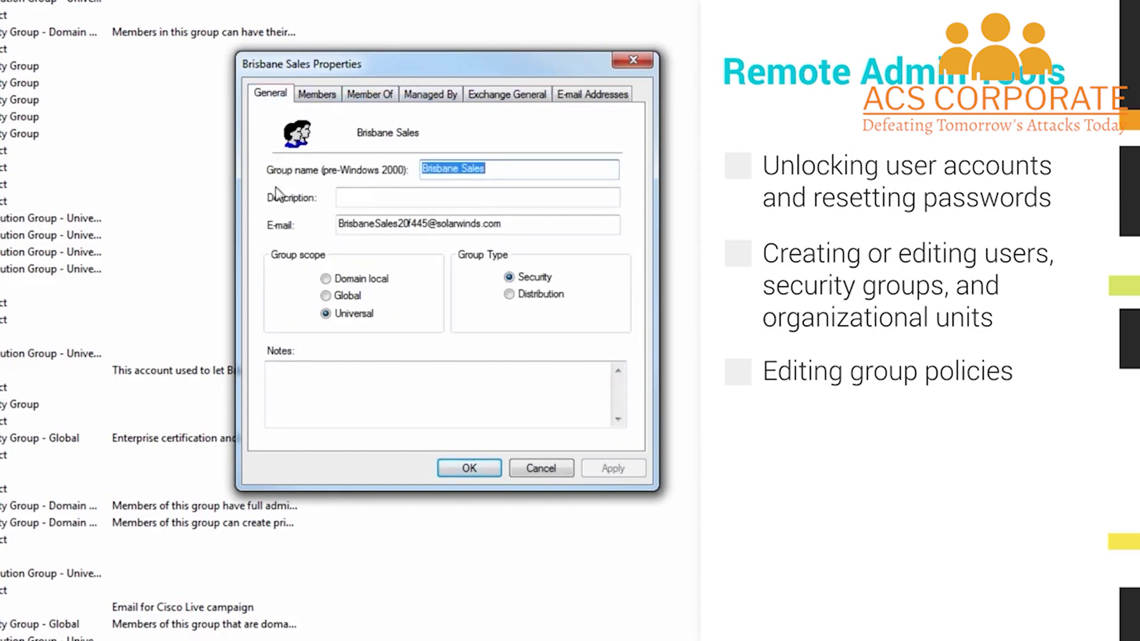
pyautogui.click(539, 468)
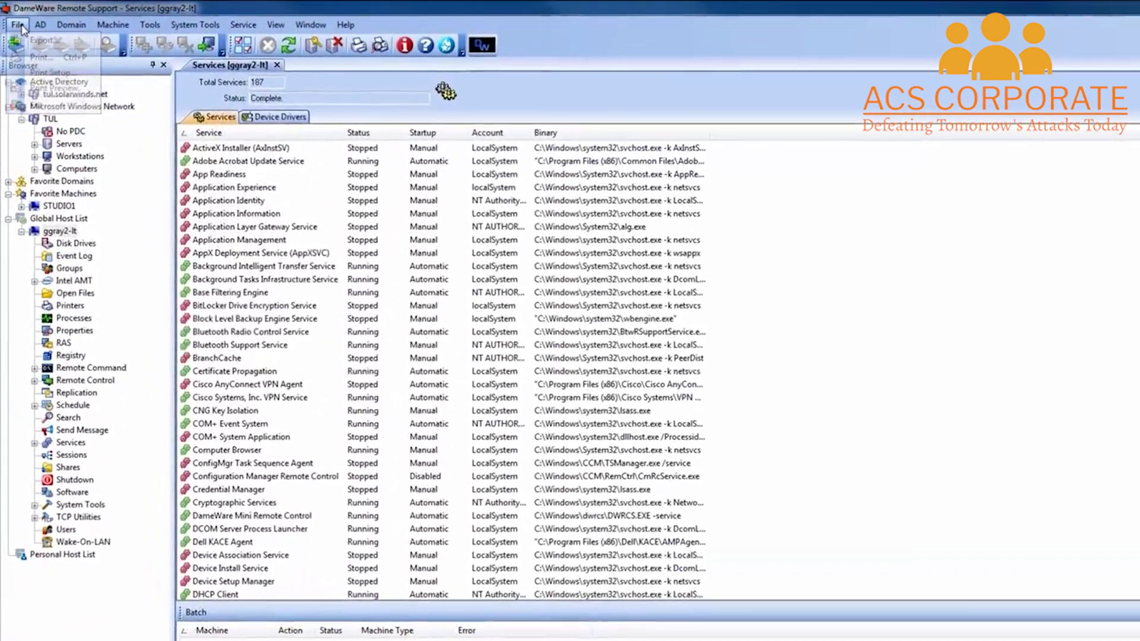
pyautogui.click(16, 24)
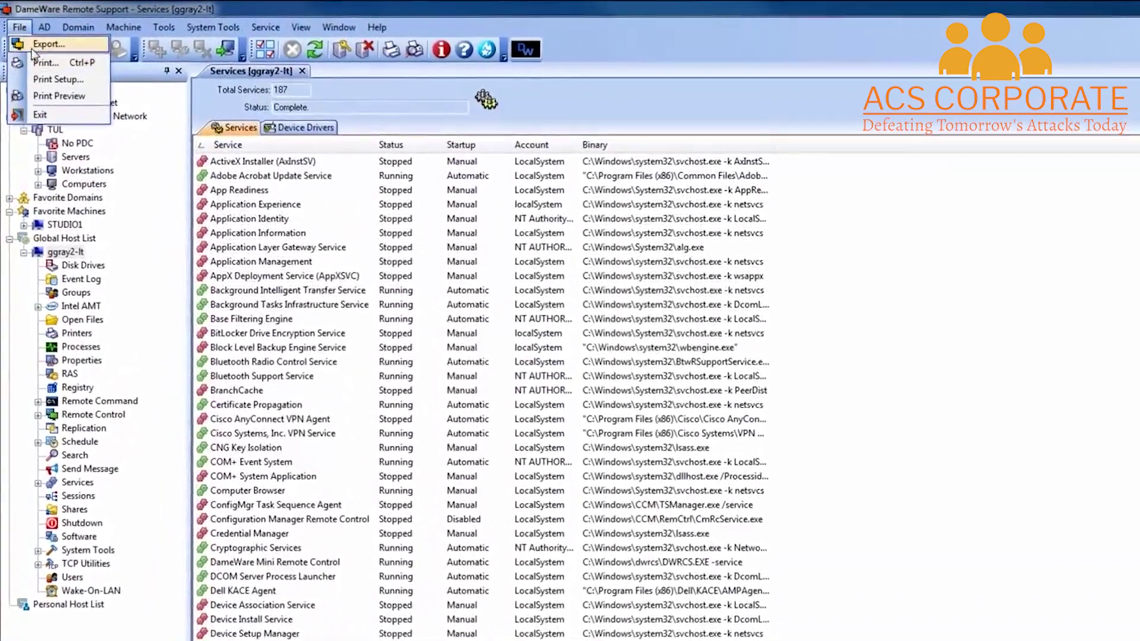
pyautogui.click(34, 45)
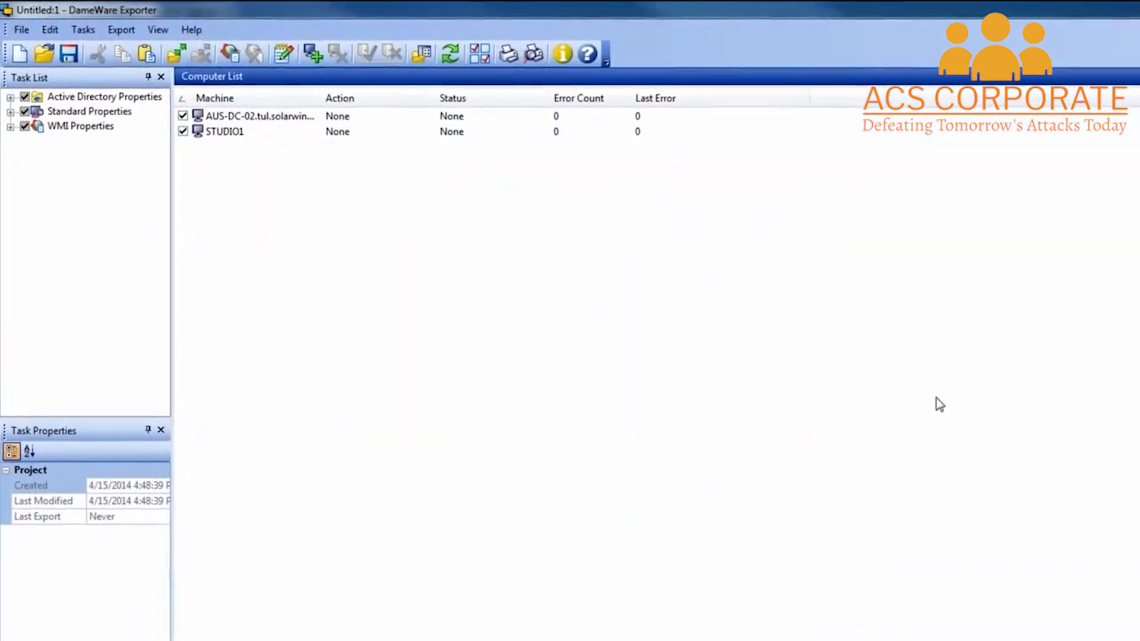